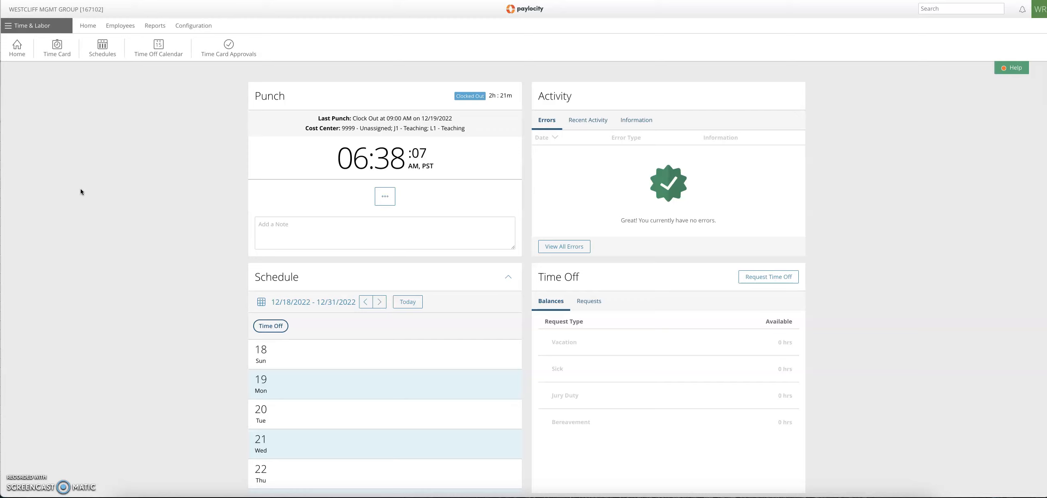
Step: Open the employee's own timesheet for the 12/18/2022 - 12/31/2022 pay period
left_click(80, 190)
mouse_move(88, 26)
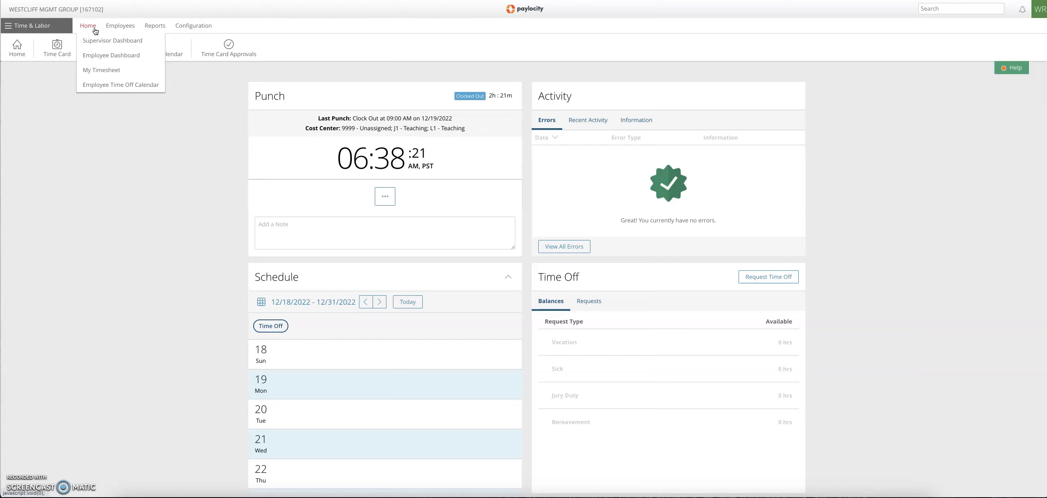
left_click(99, 48)
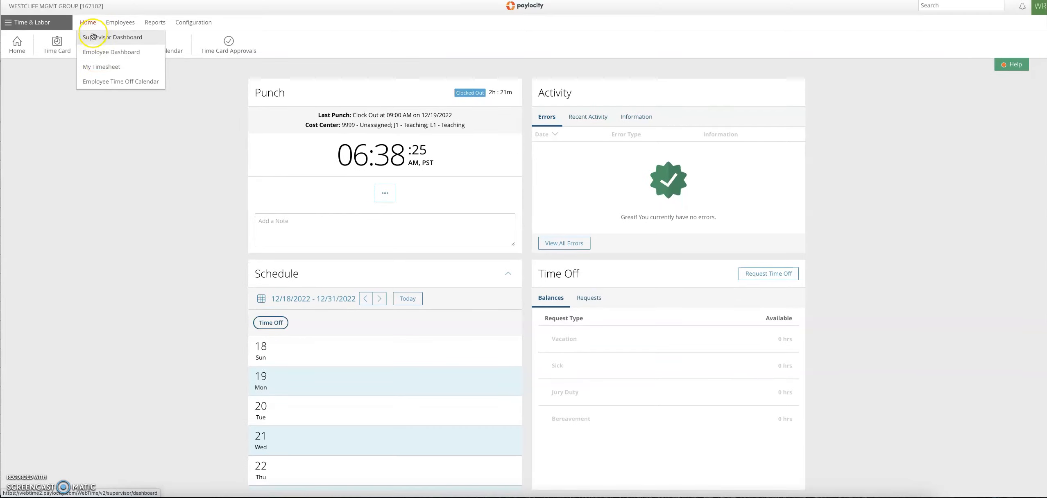
left_click(128, 68)
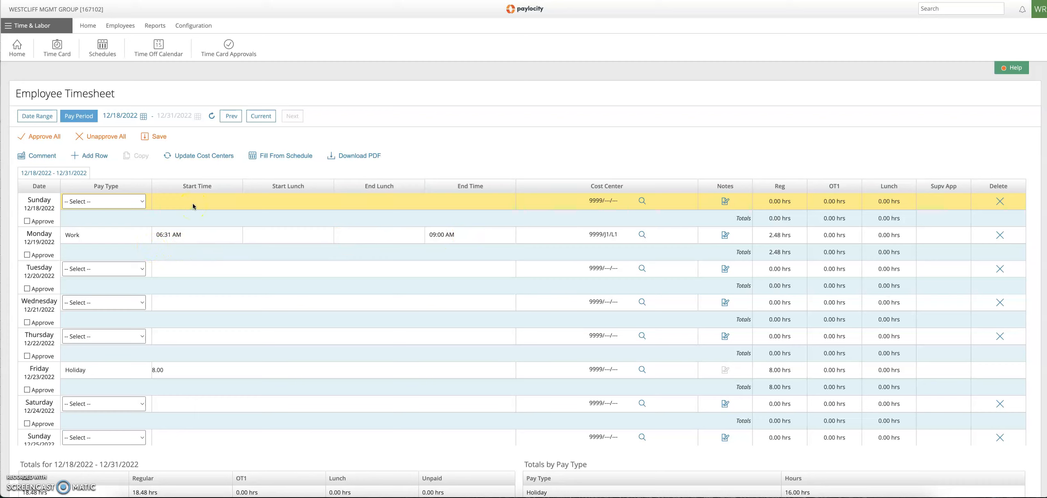
Step: Set the pay type for Sunday 12/18/2022 to Work
left_click(168, 243)
left_click(143, 201)
left_click(138, 201)
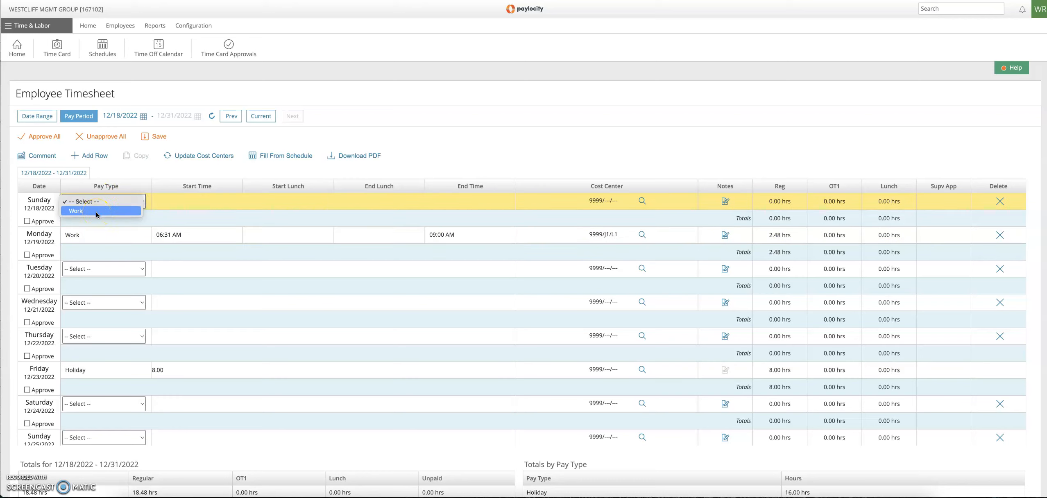
left_click(110, 186)
left_click(113, 206)
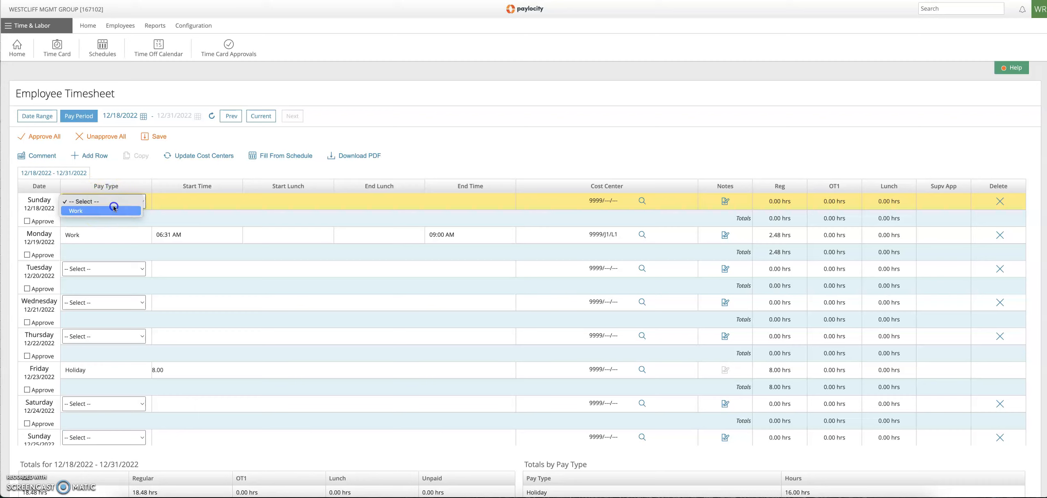
left_click(91, 211)
Step: Enter a start time of 03:00 PM and an end time of 04:00 PM for Sunday 12/18/2022
double_click(179, 201)
left_click(179, 201)
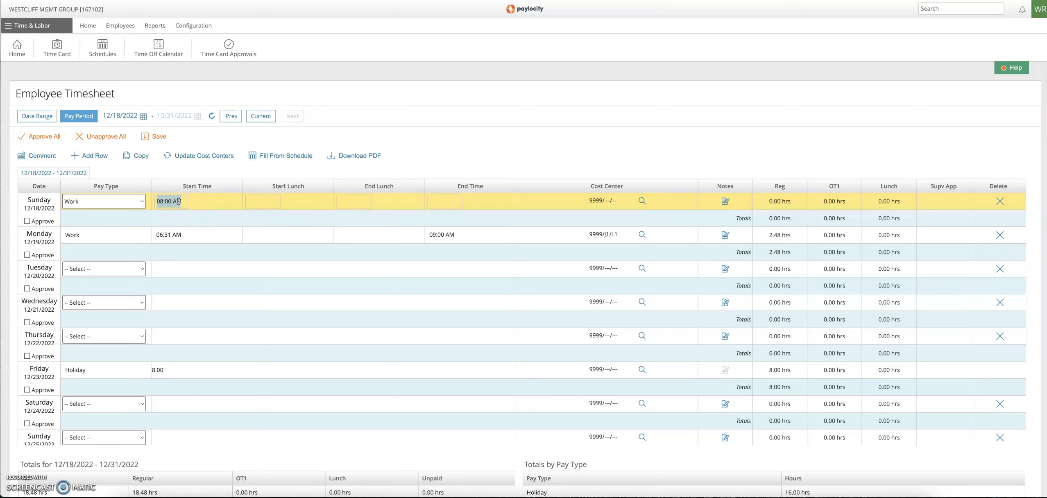
type("3p")
key("Tab")
left_click(444, 202)
type("4p")
left_click(592, 171)
Step: Open the cost center selections for the Sunday entry and set Labor Distribution to Teaching [L1]
left_click(641, 202)
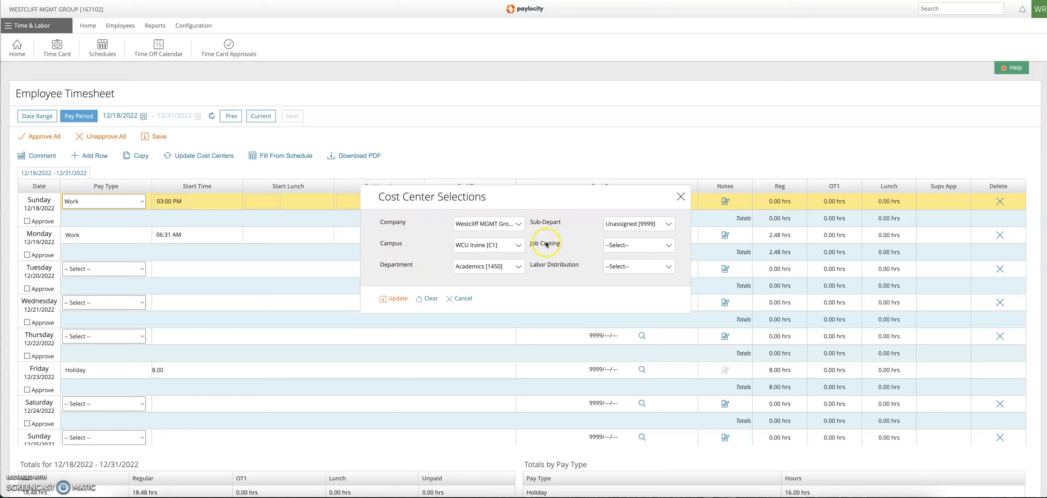
left_click(622, 264)
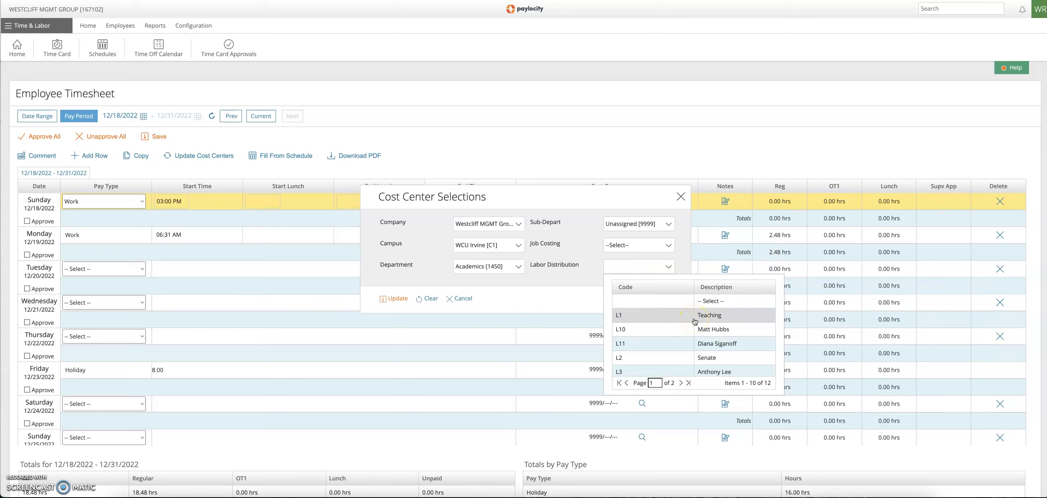
scroll(694, 321, "down", 3)
scroll(694, 322, "up", 3)
left_click(693, 321)
Step: Browse all three pages of Job Costing codes for the Sunday entry and return to the first page
left_click(626, 244)
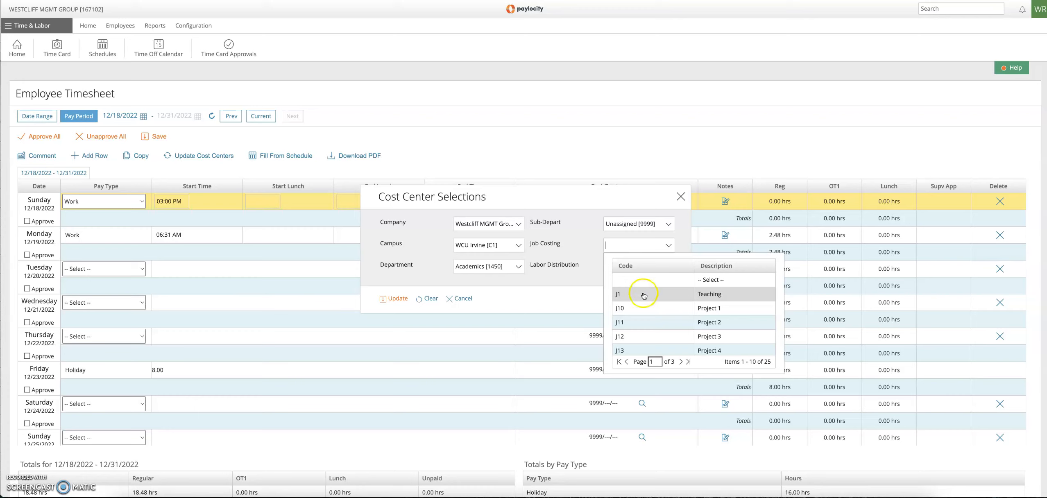
scroll(717, 299, "down", 3)
scroll(718, 299, "up", 1)
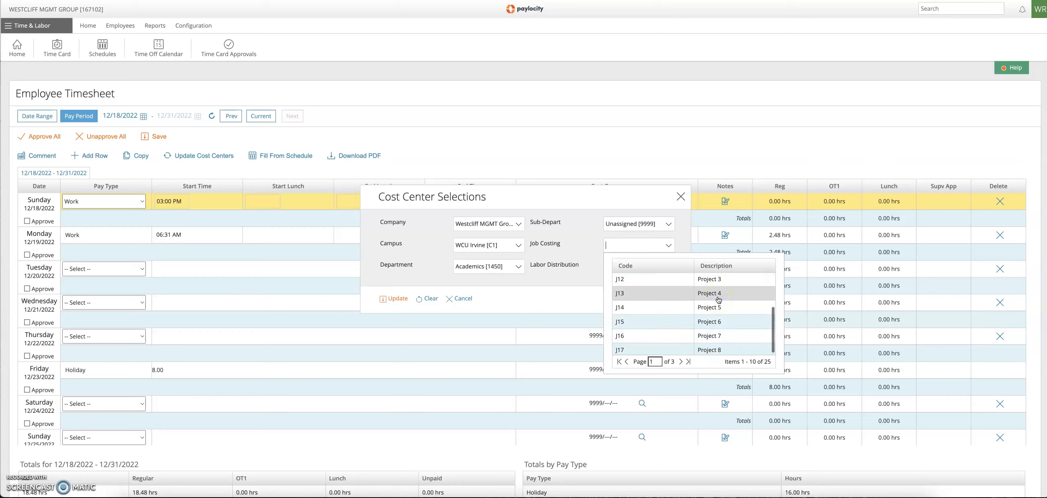
left_click(686, 361)
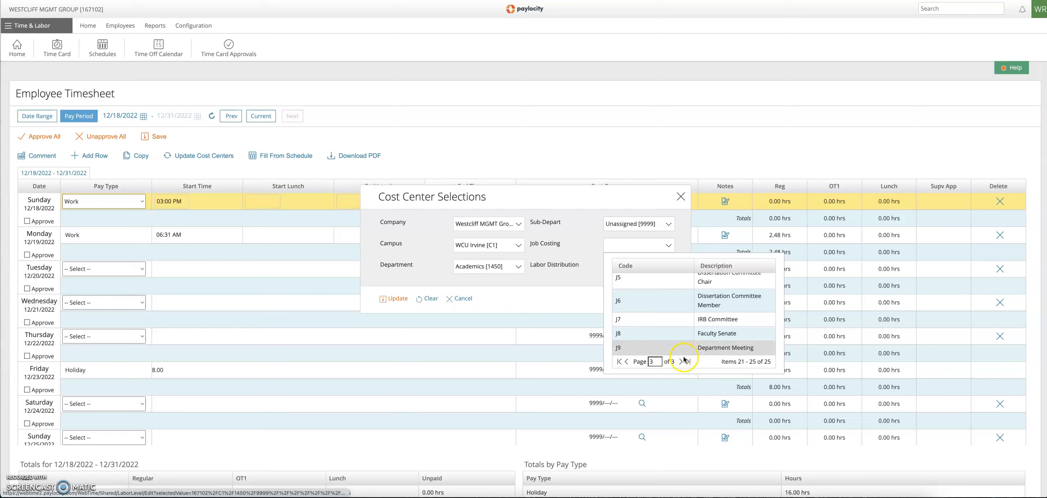
left_click(626, 362)
scroll(667, 315, "down", 2)
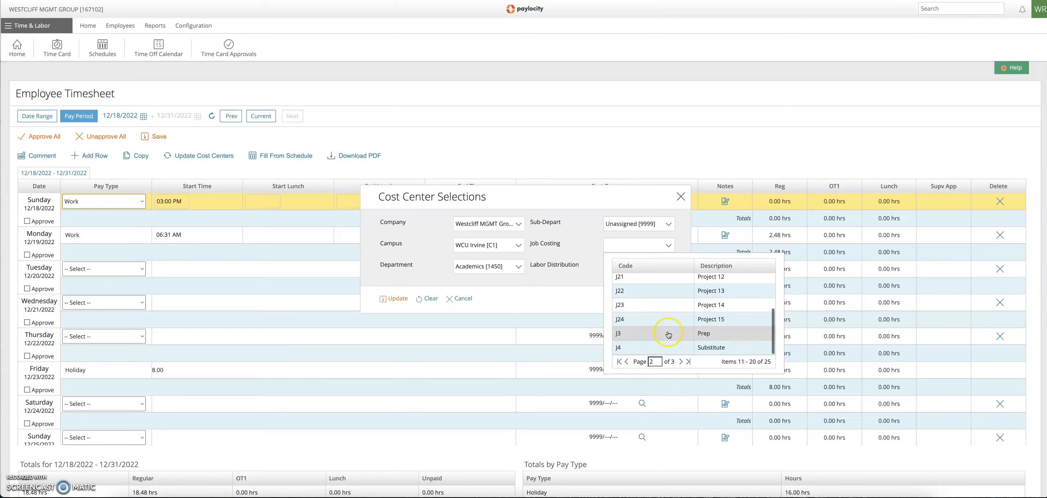
left_click(680, 361)
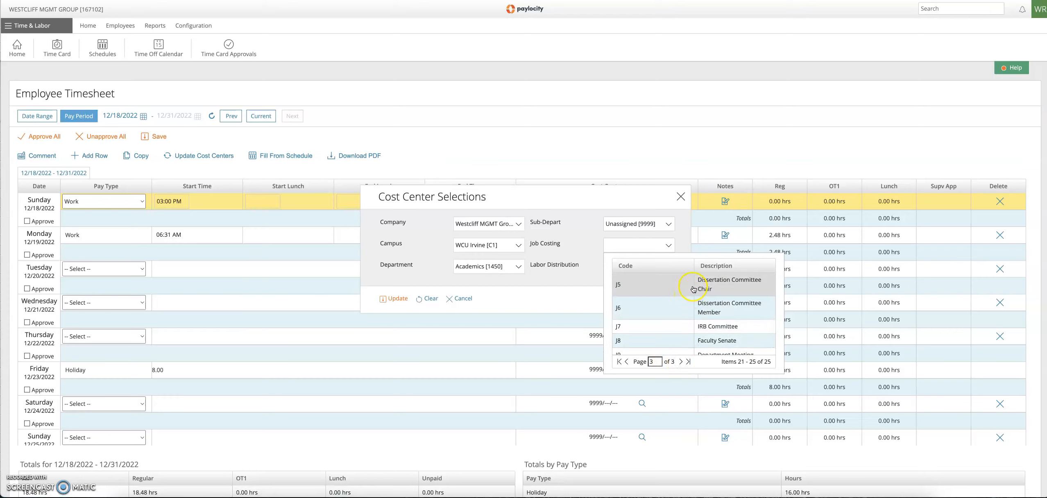
scroll(692, 310, "down", 1)
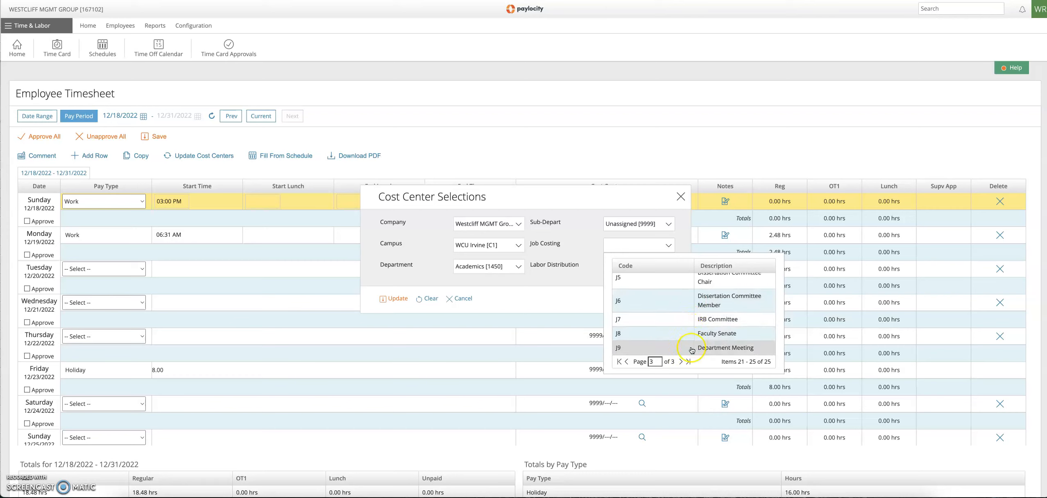
left_click(620, 361)
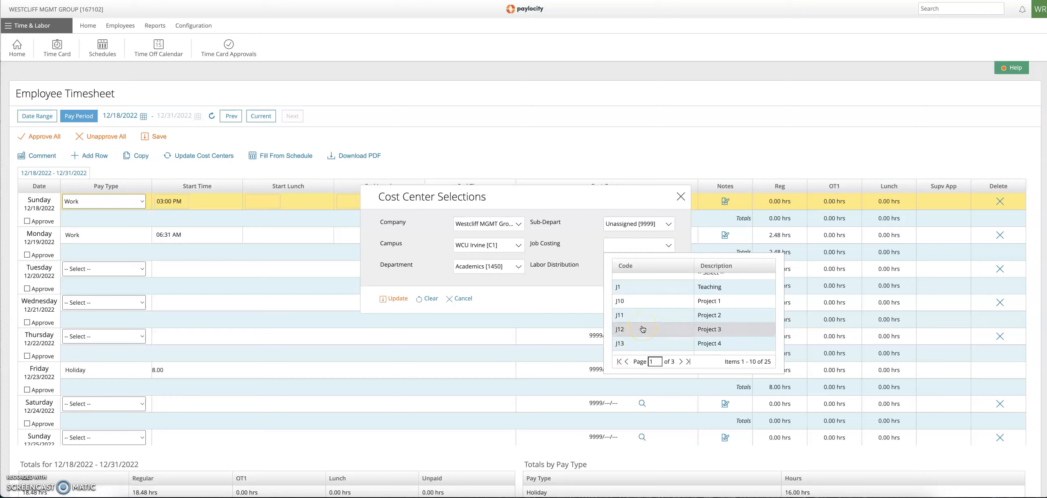
Step: Review the teaching, grading, prep, substitute, dissertation, IRB, senate and department meeting Job Costing codes, ending back at the first page
left_click(648, 288)
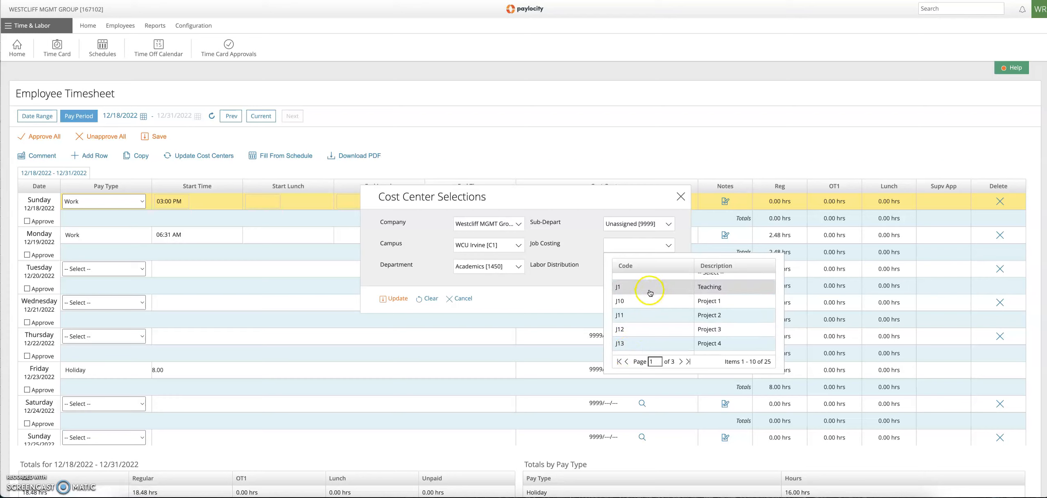
left_click(682, 361)
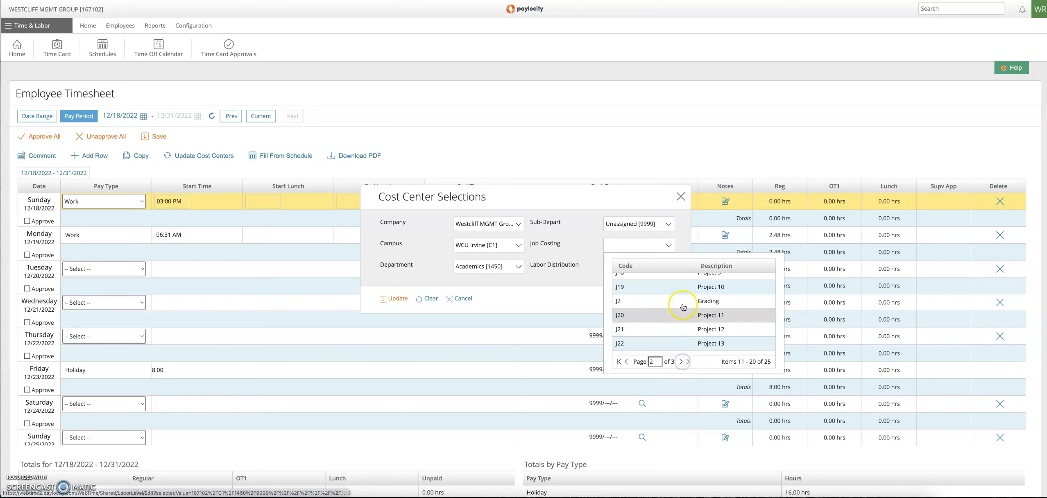
scroll(682, 307, "down", 2)
left_click(682, 335)
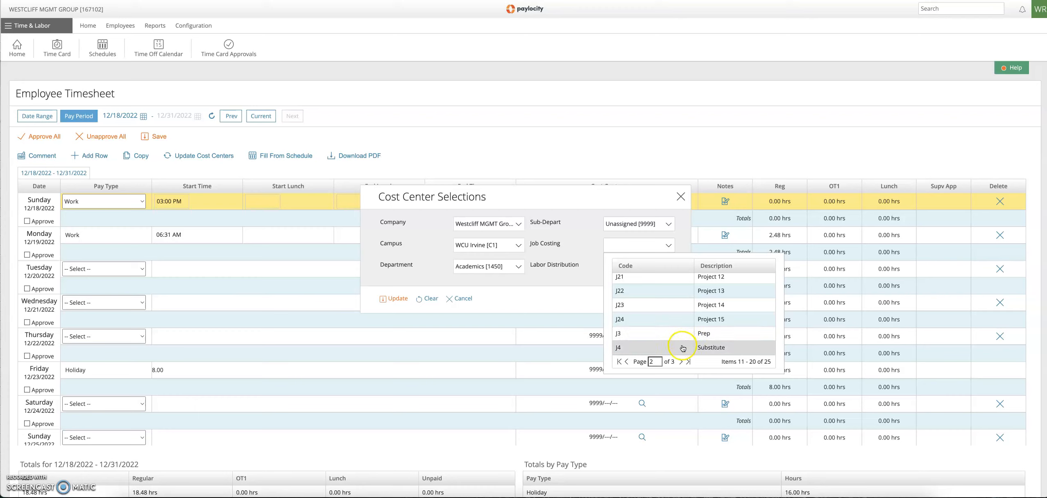
left_click(680, 362)
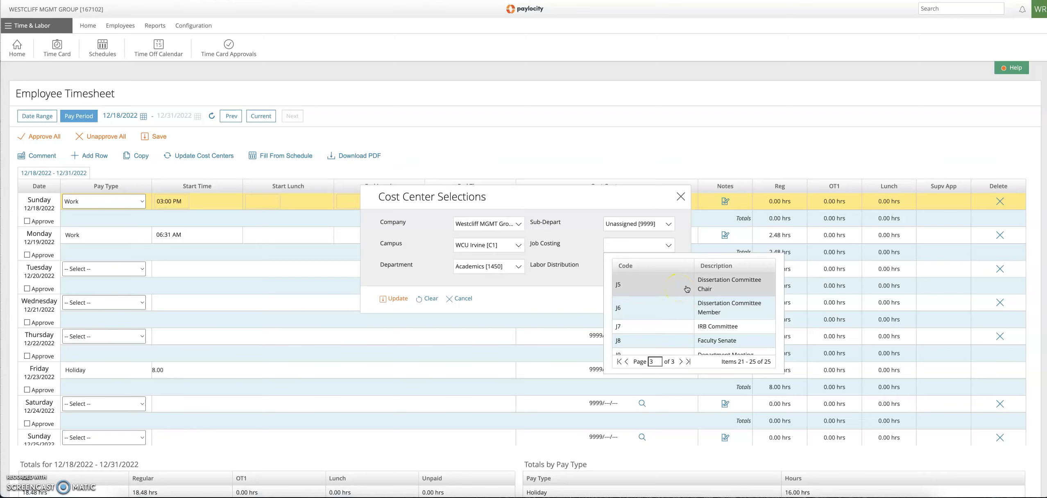
scroll(678, 291, "down", 1)
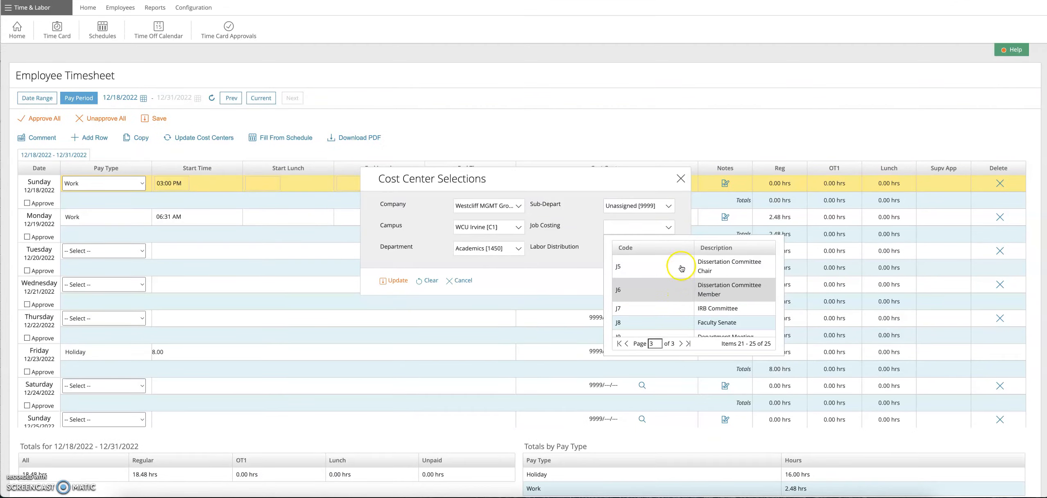
scroll(687, 269, "down", 1)
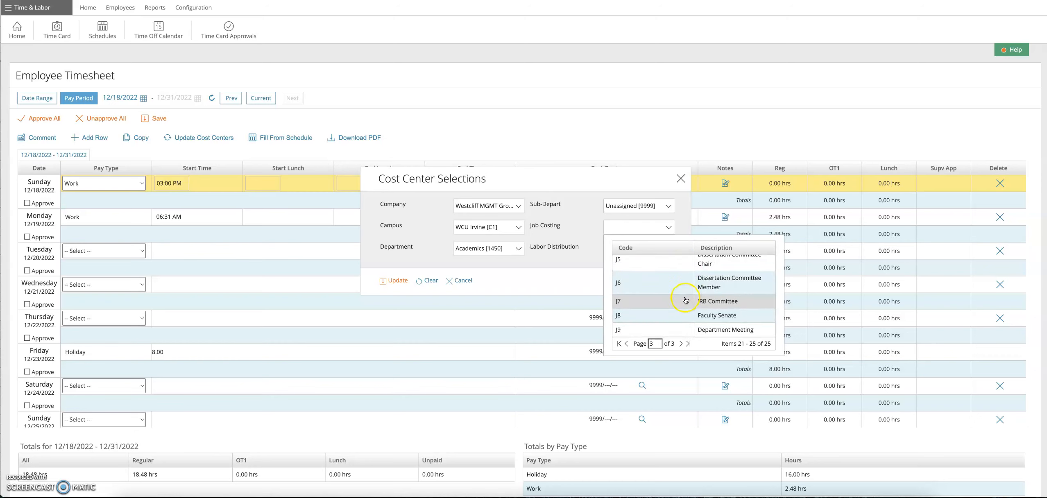
left_click(684, 316)
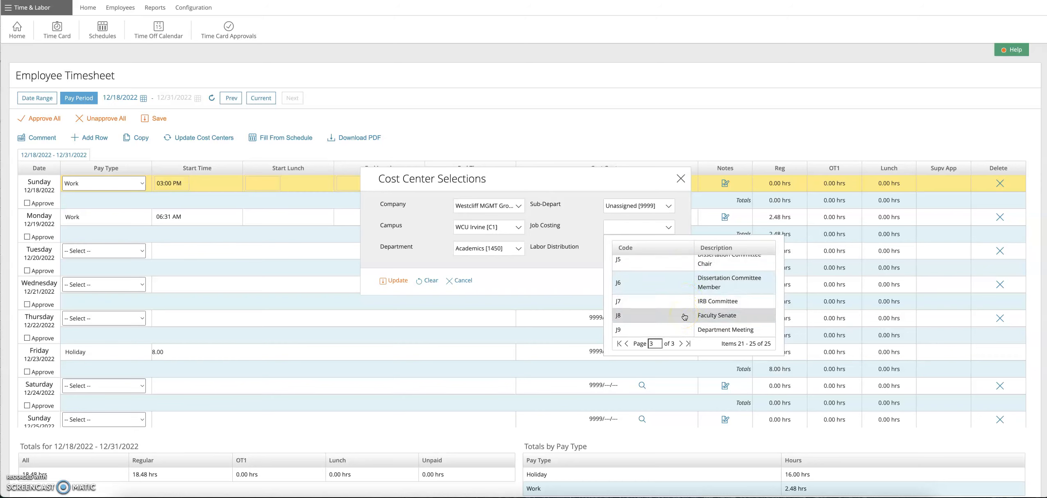
left_click(684, 332)
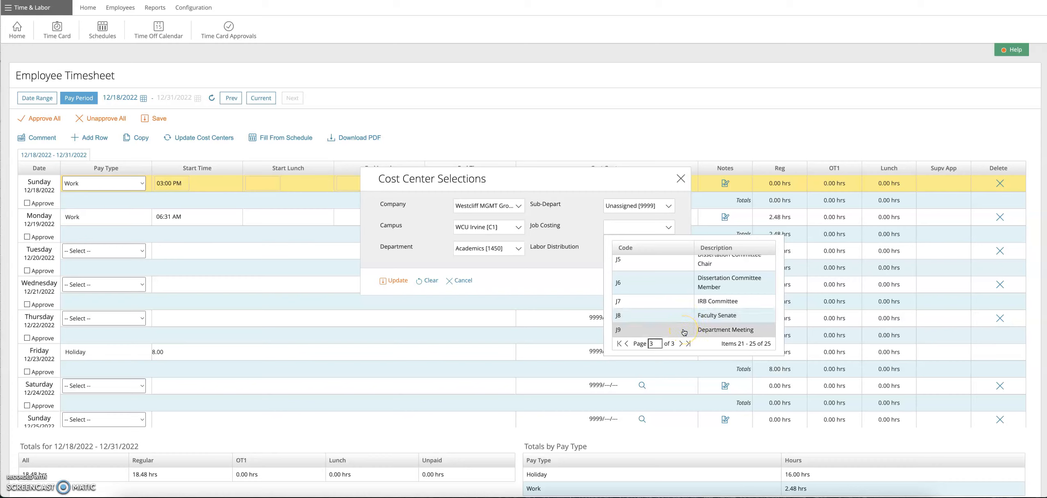
left_click(619, 344)
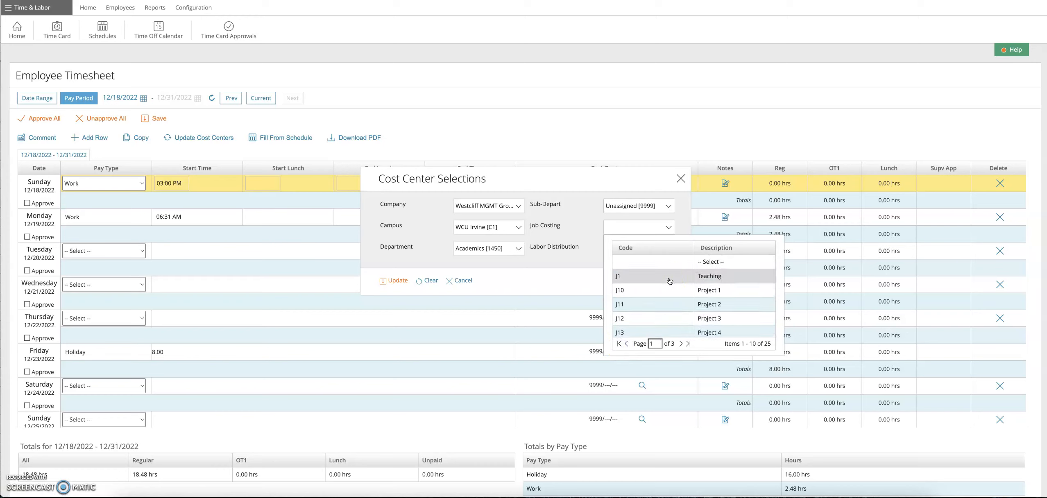
Step: Set Job Costing to Teaching [J1] and update the Sunday entry's cost center
left_click(669, 281)
left_click(637, 251)
left_click(395, 280)
left_click(388, 283)
left_click(386, 283)
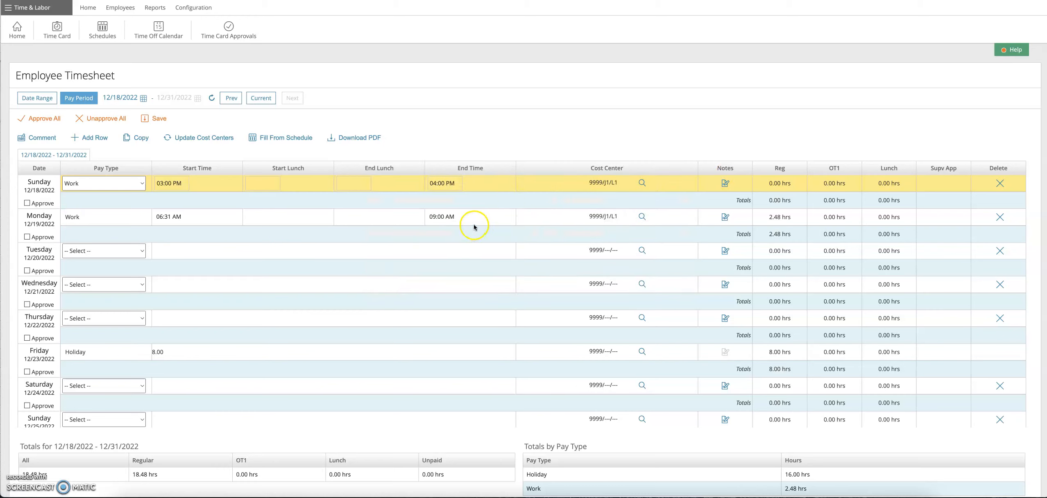
Step: Add a second row to Sunday 12/18/2022 and set its pay type to Work
left_click(473, 204)
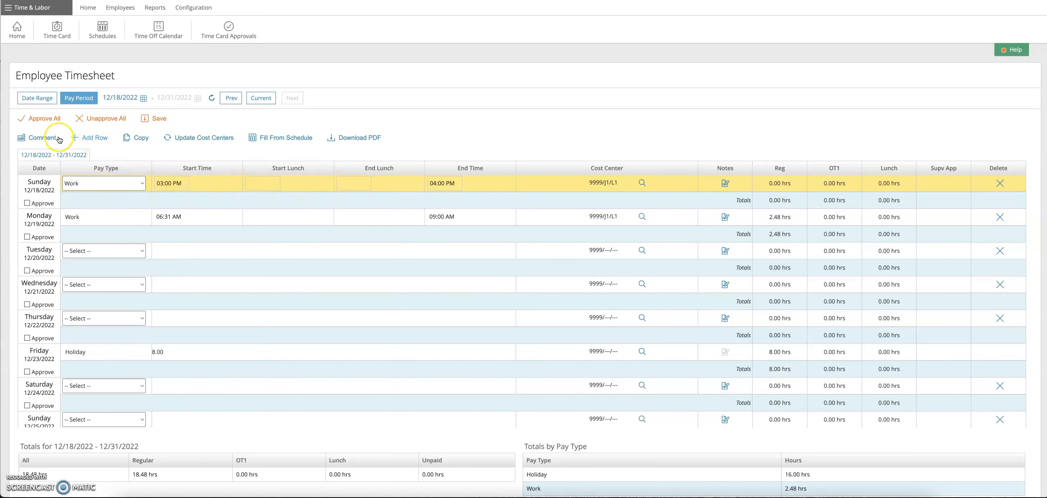
left_click(84, 141)
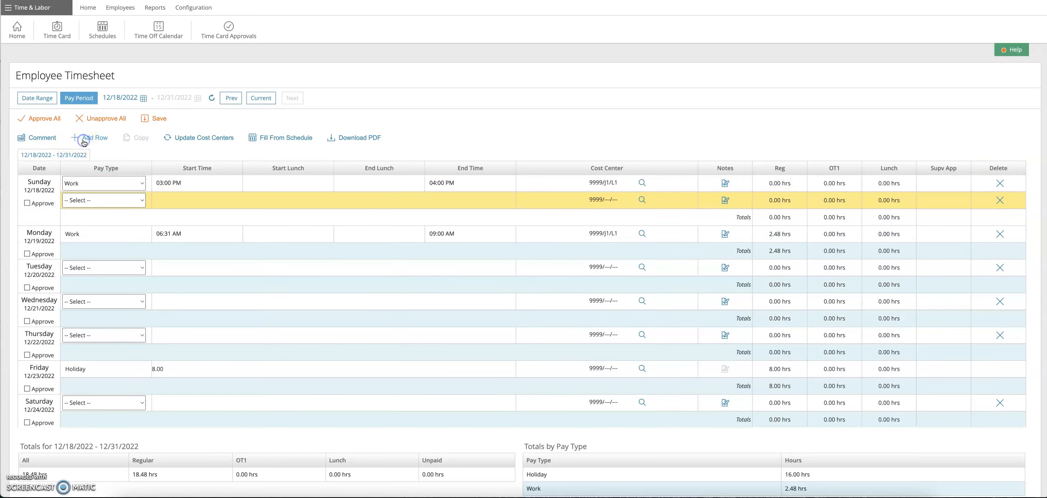
left_click(178, 200)
left_click(145, 200)
left_click(107, 209)
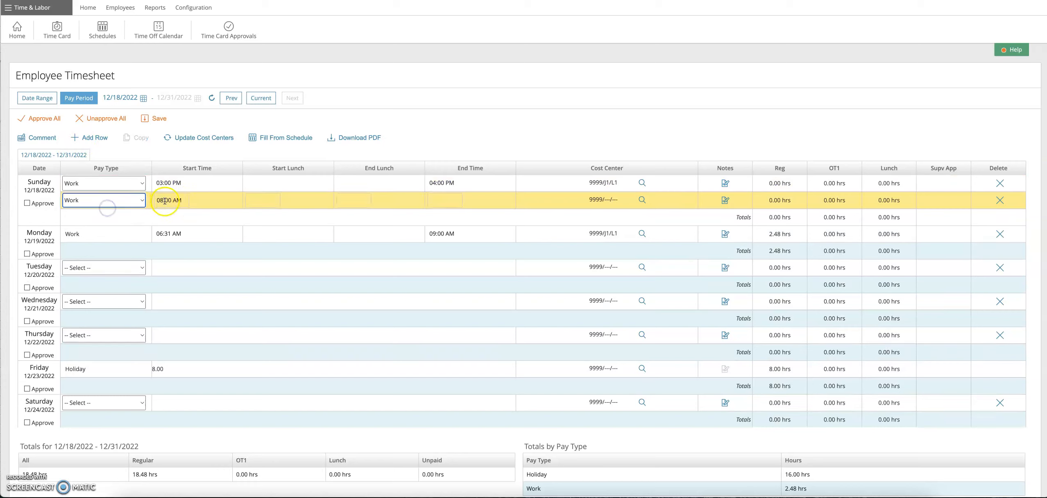
Step: Enter a start time of 06:00 PM and an end time of 08:00 PM in Sunday's second row
double_click(164, 201)
type("6p")
key("Tab")
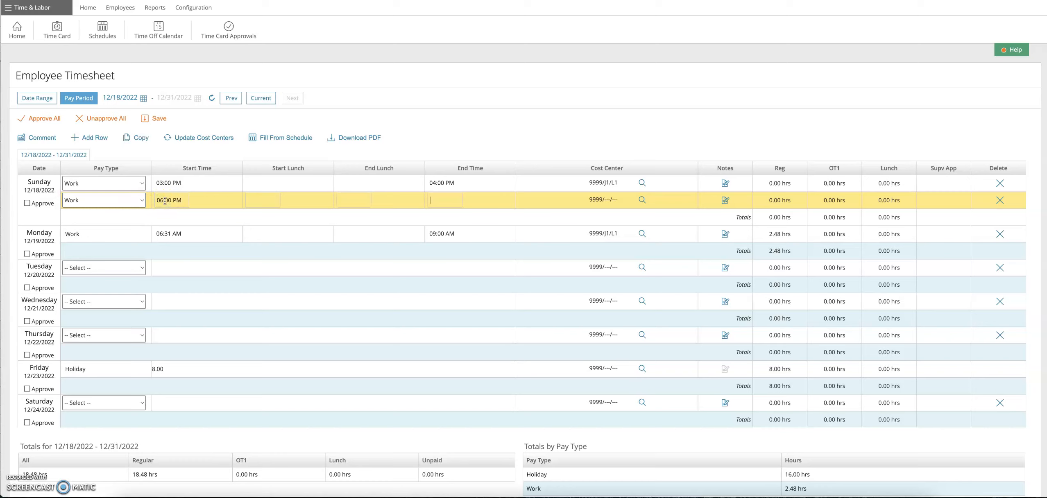
type("8p")
key("Tab")
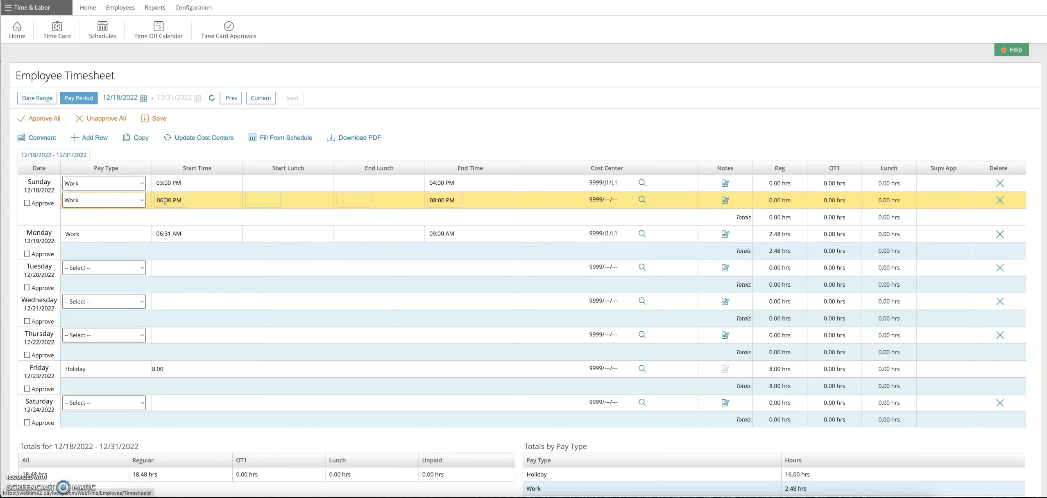
Step: Update the second Sunday row's cost center with Job Costing Teaching [J1] and Labor Distribution Teaching [L1]
left_click(640, 199)
left_click(622, 245)
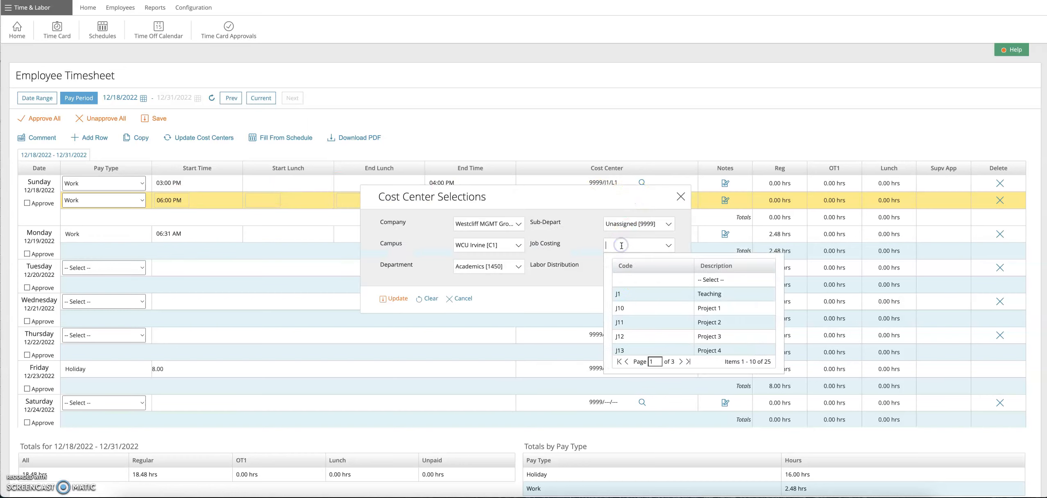
left_click(642, 294)
left_click(651, 266)
left_click(645, 314)
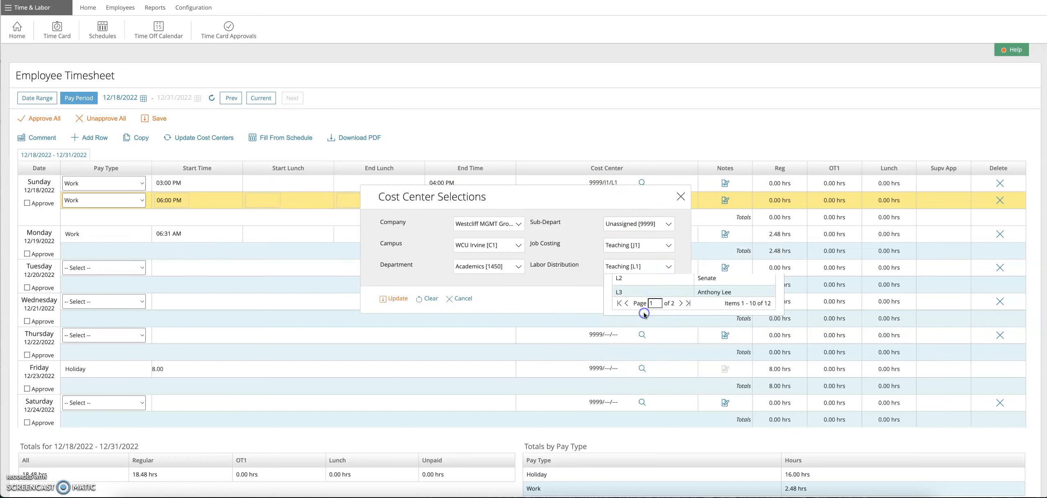
left_click(403, 302)
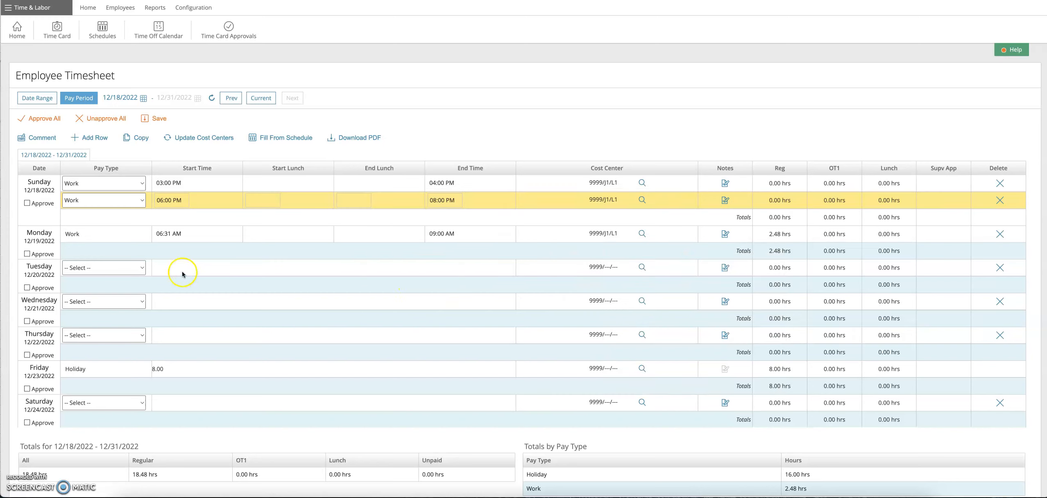
Step: Set the pay type for Tuesday 12/20/2022 to Work and enter a start time of 08:00 AM
left_click(132, 269)
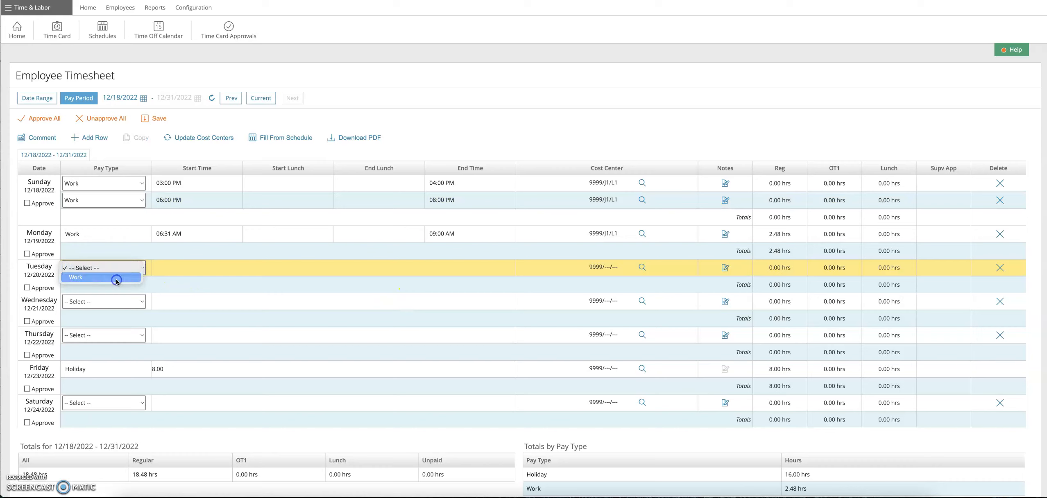
left_click(114, 278)
left_click(165, 269)
Step: Enter Tuesday's lunch from 11:00 AM to 12:00 PM and an end time of 04:00 PM
left_click(270, 268)
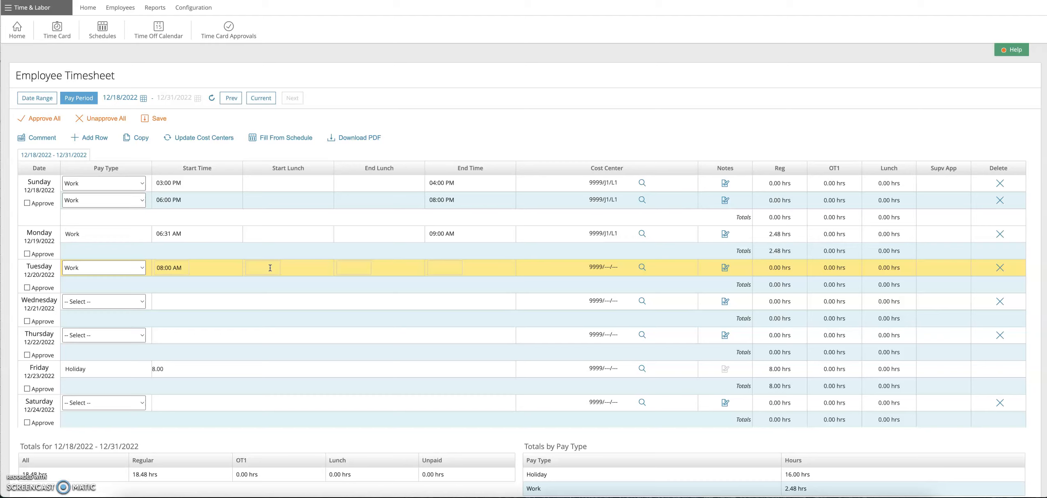
type("11")
key("Tab")
type("12")
key("Tab")
type("4")
key("Tab")
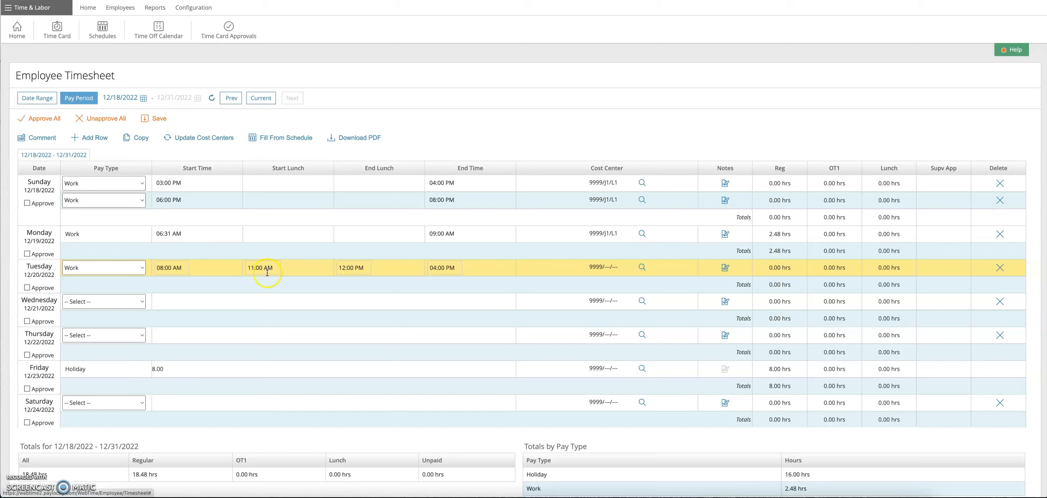
Step: Update Tuesday's cost center with Job Costing Teaching [J1] and Labor Distribution Teaching [L1]
left_click(642, 269)
left_click(640, 246)
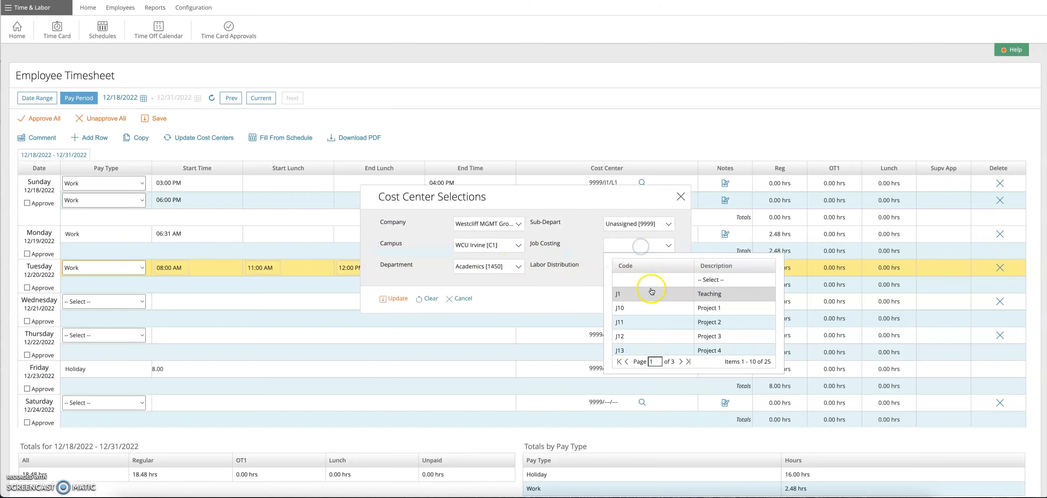
left_click(647, 294)
left_click(666, 267)
scroll(652, 314, "down", 1)
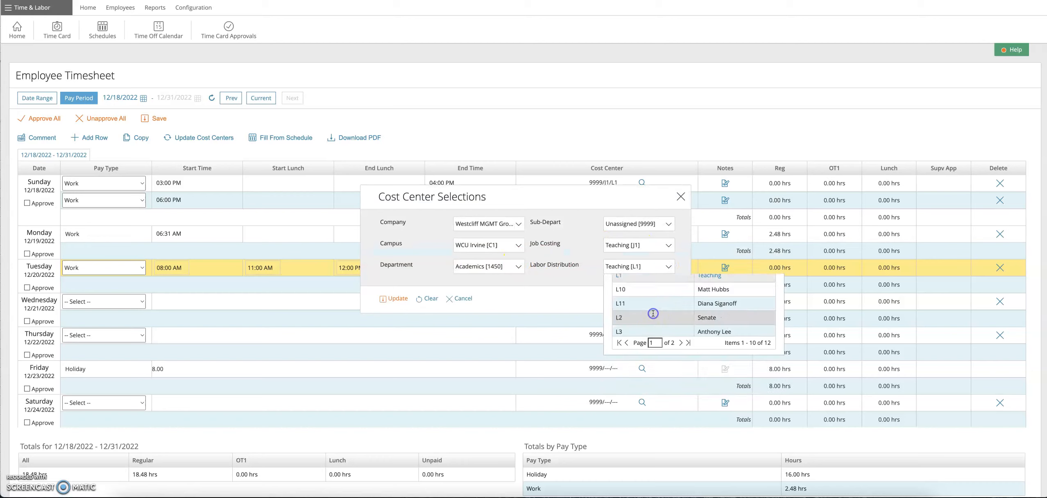
left_click(385, 301)
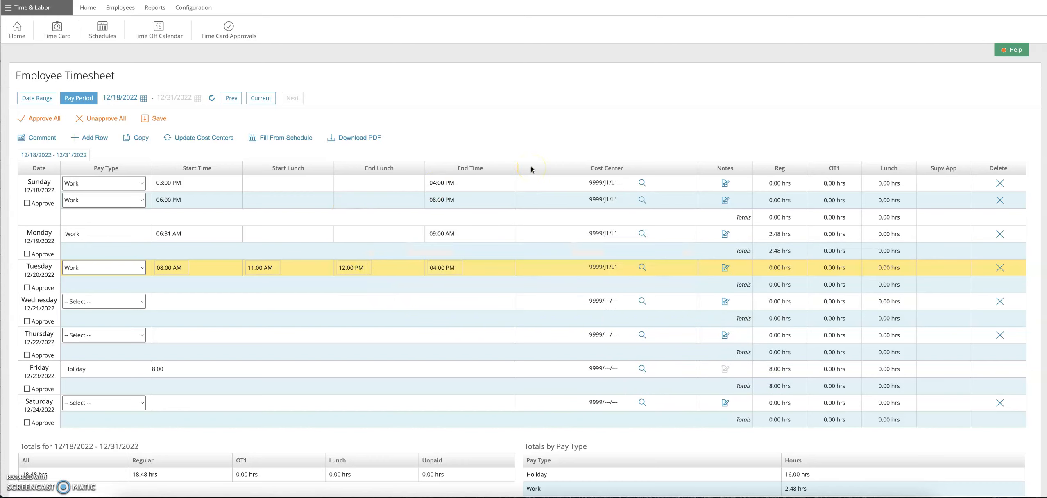
Step: Save the timesheet entries and approve all days of the 12/18/2022 - 12/31/2022 pay period
left_click(155, 125)
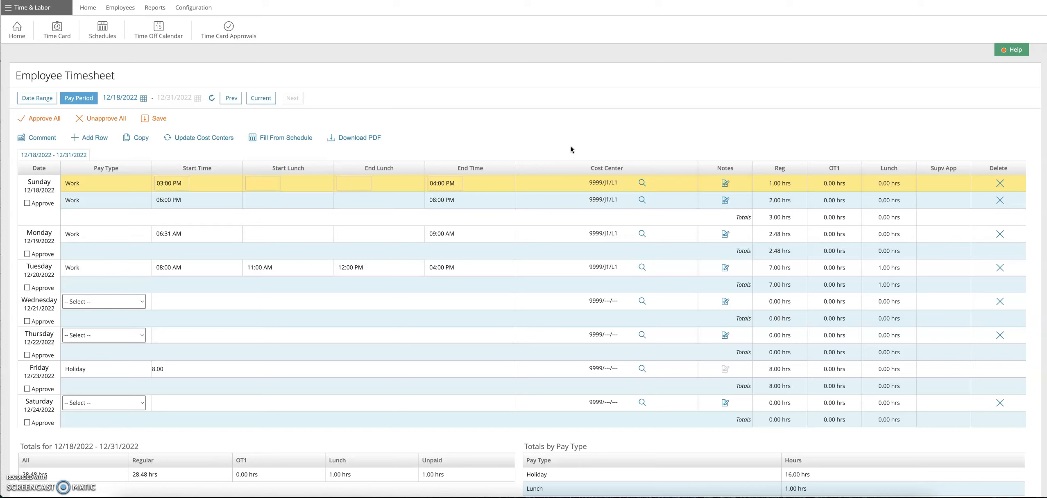
scroll(450, 267, "down", 5)
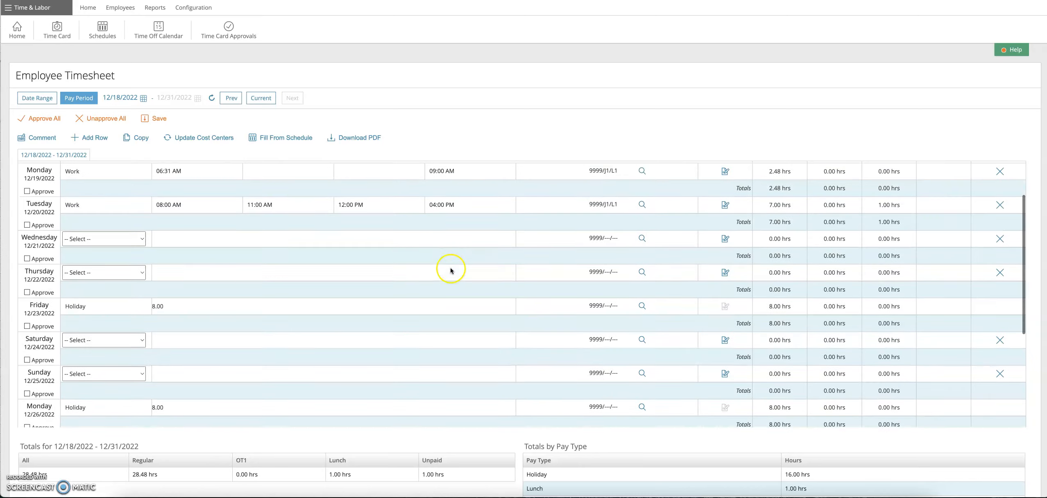
scroll(412, 266, "up", 6)
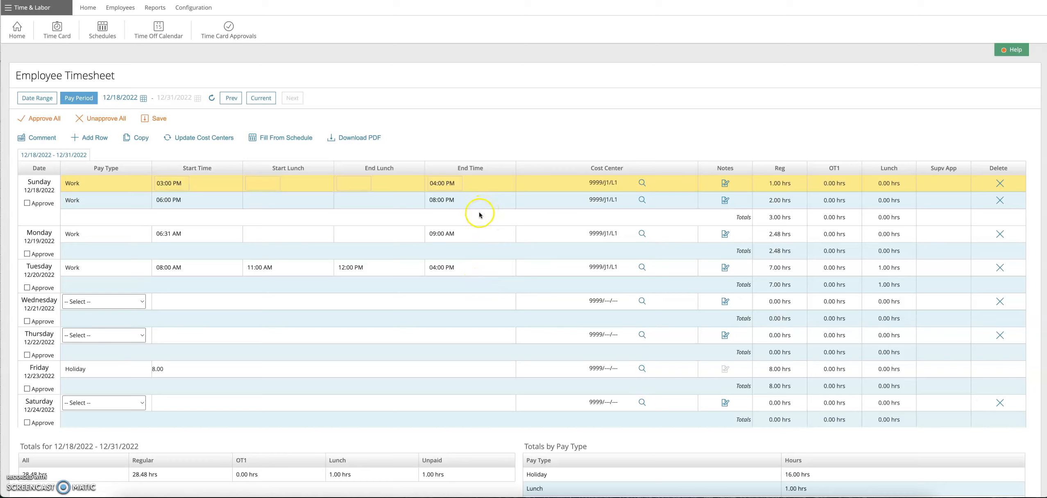
left_click(31, 121)
left_click(501, 111)
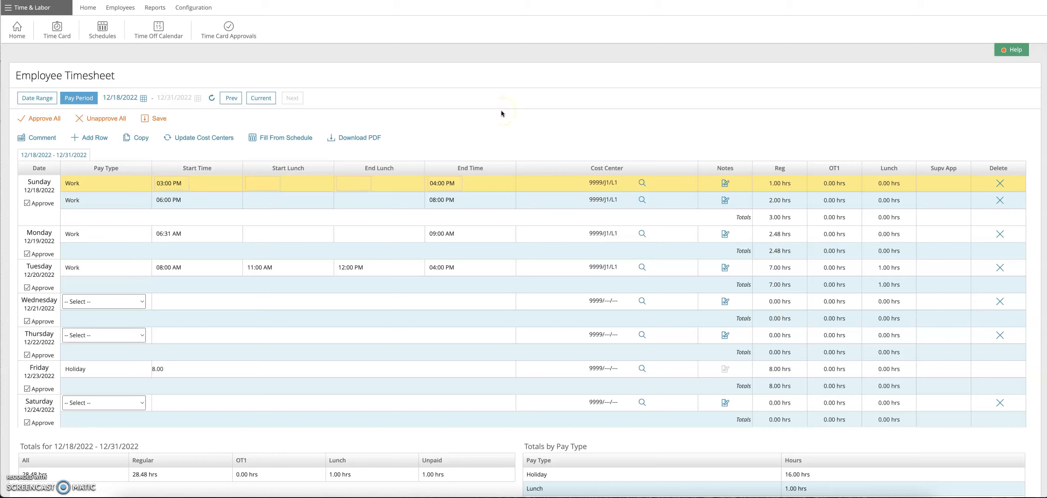